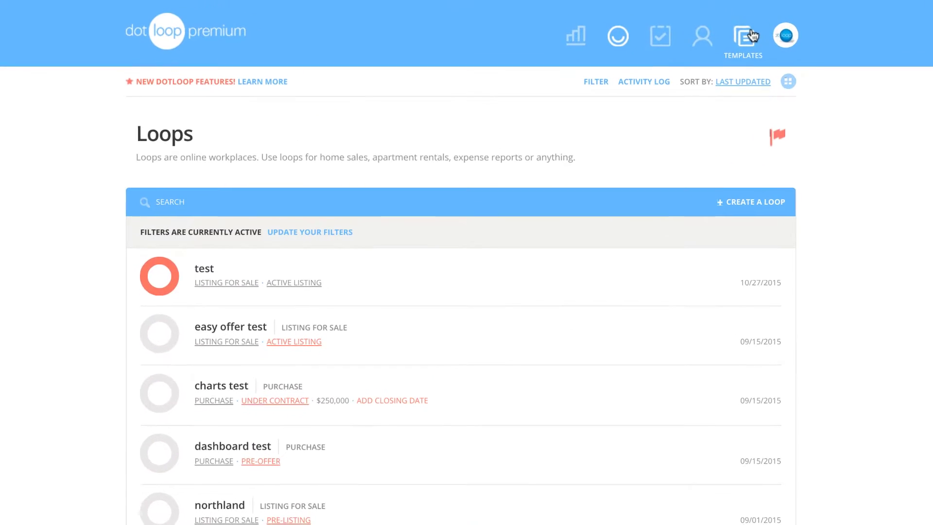
Open the template library from the Templates icon in the top bar
left_click(752, 35)
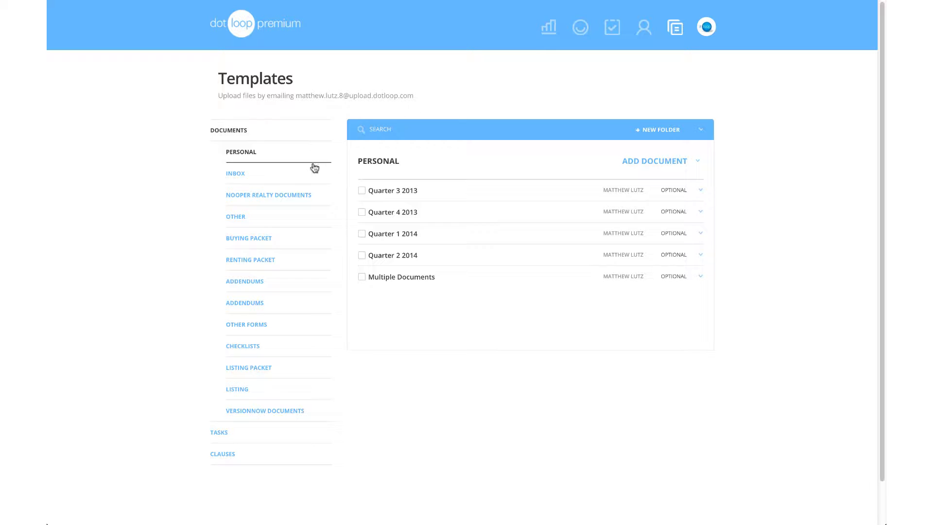
In Nooper Realty Documents, move Real Property Disclosure below Client Info Sheet, Mold Disclosure lower, North County above South County
left_click(283, 197)
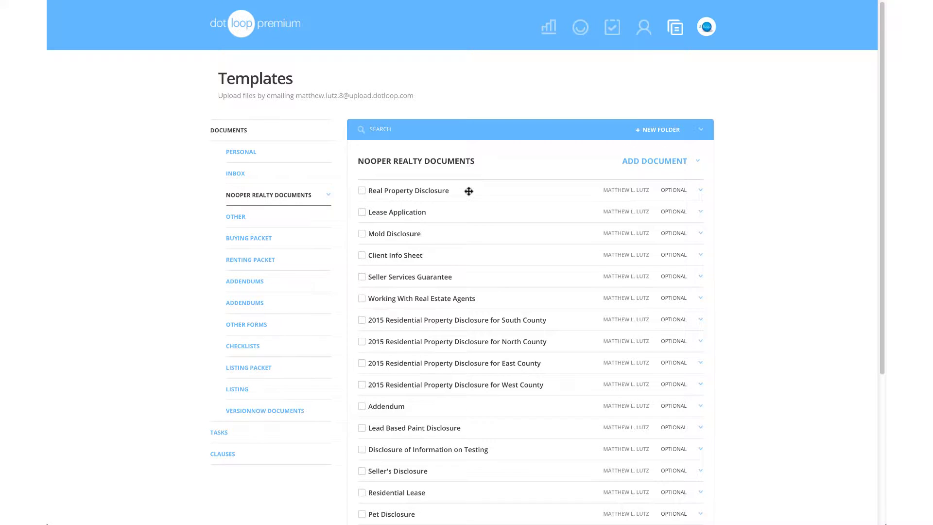
left_click_drag(468, 191, 470, 256)
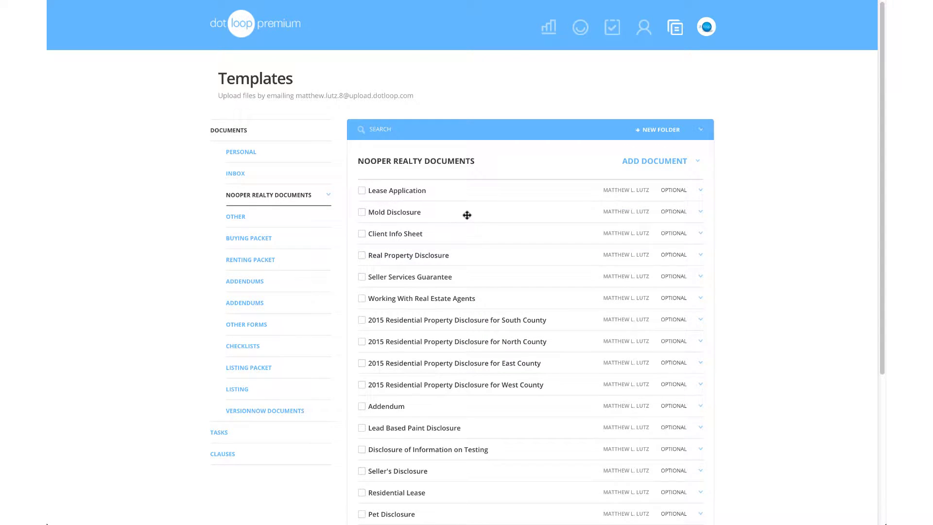
left_click_drag(468, 215, 473, 302)
left_click_drag(497, 340, 494, 312)
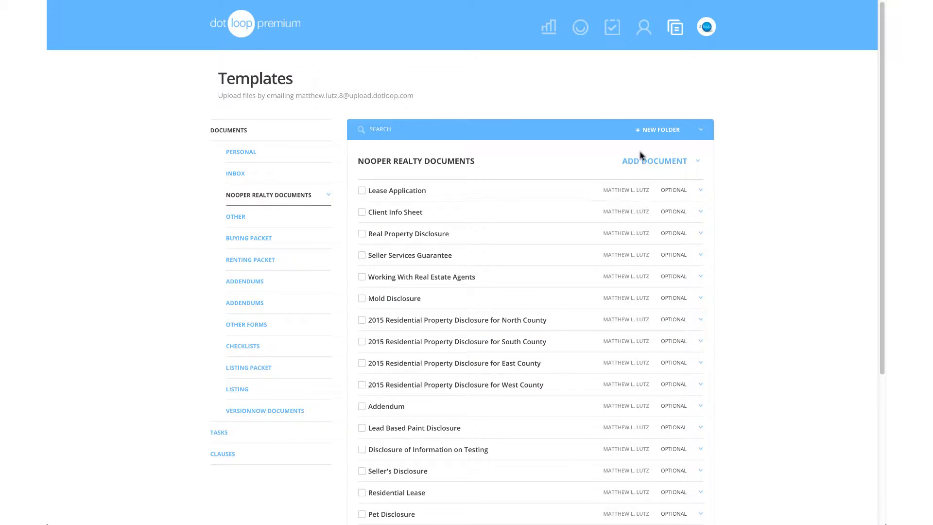
Create a new template folder named 'Listing Documents'
left_click(647, 141)
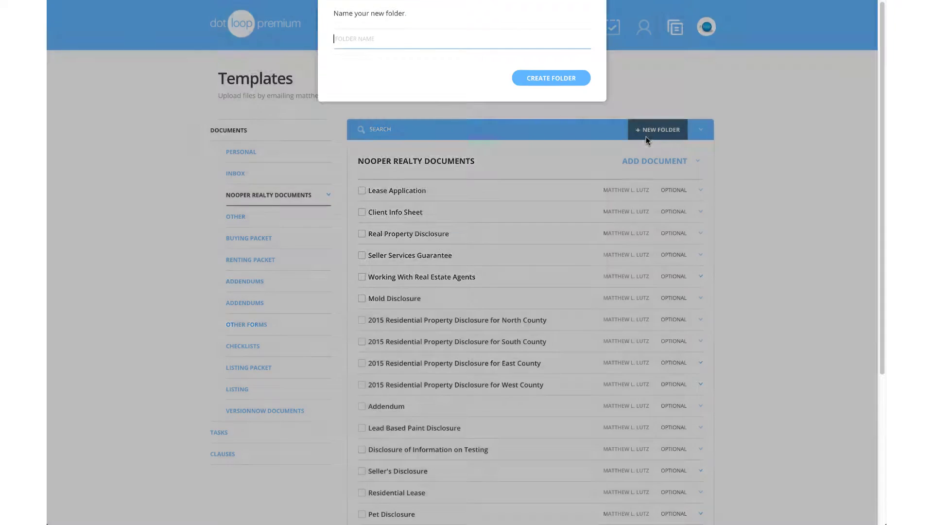
type("Listing Docum")
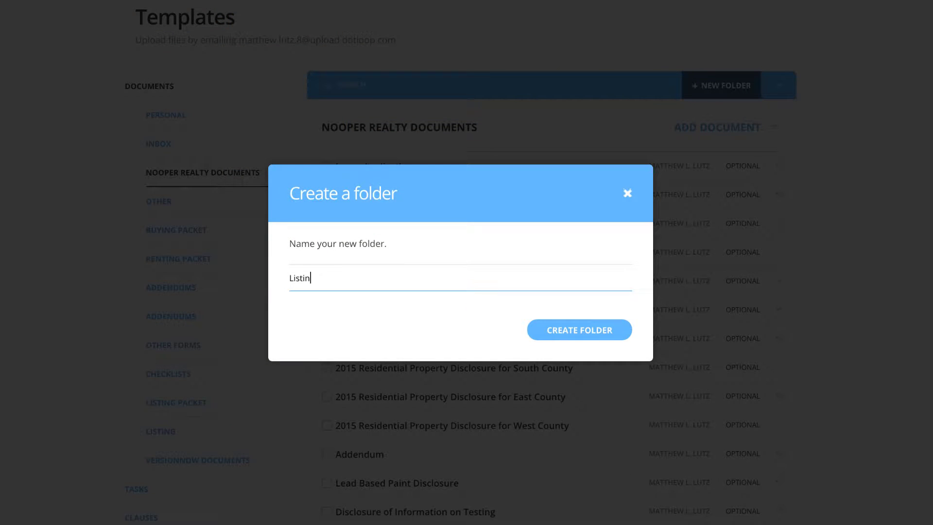
type("ents")
key("Return")
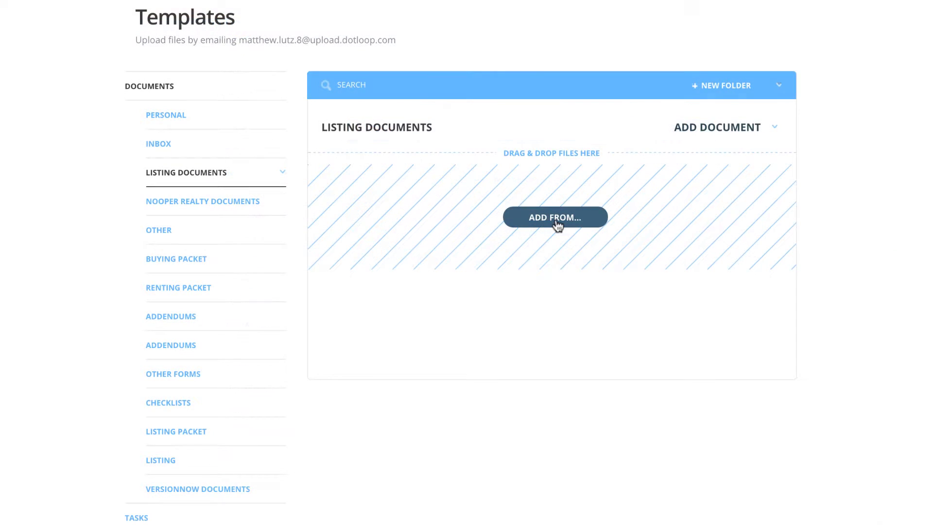
Add Client Info Sheet, Seller Services Guarantee and Working With Real Estate Agents from Nooper Realty templates
left_click(557, 224)
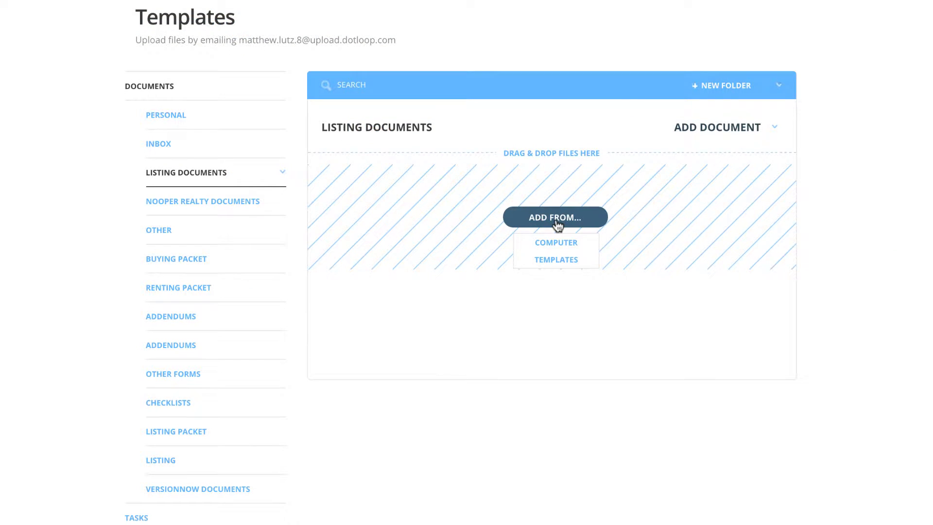
left_click(557, 258)
left_click(385, 290)
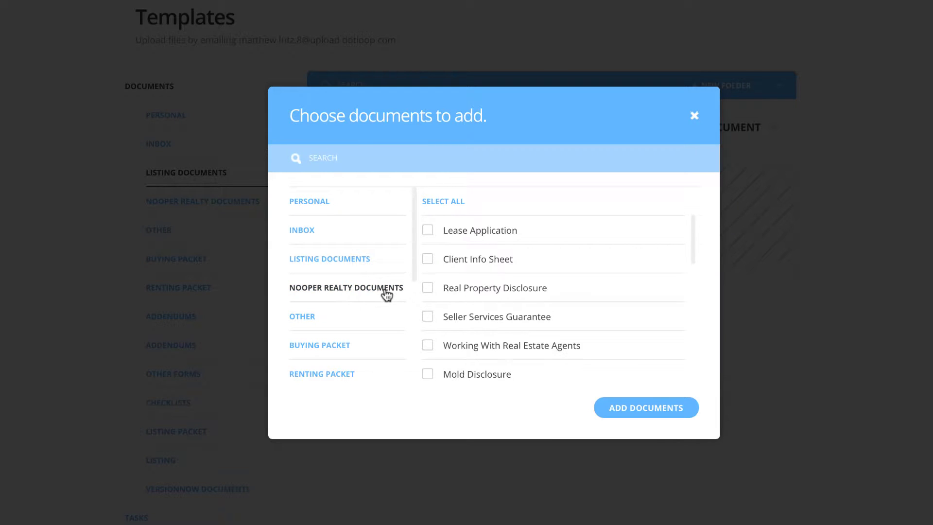
left_click(429, 262)
left_click(428, 316)
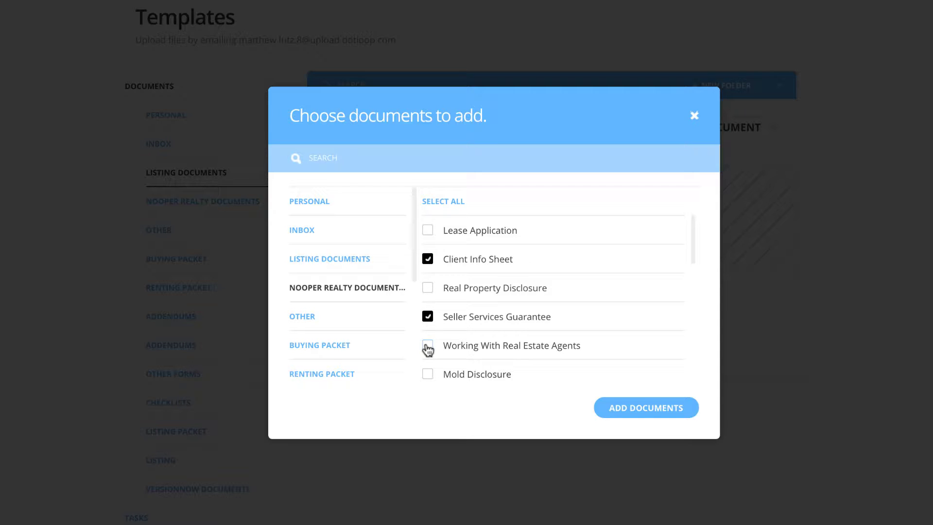
left_click(428, 346)
left_click(617, 410)
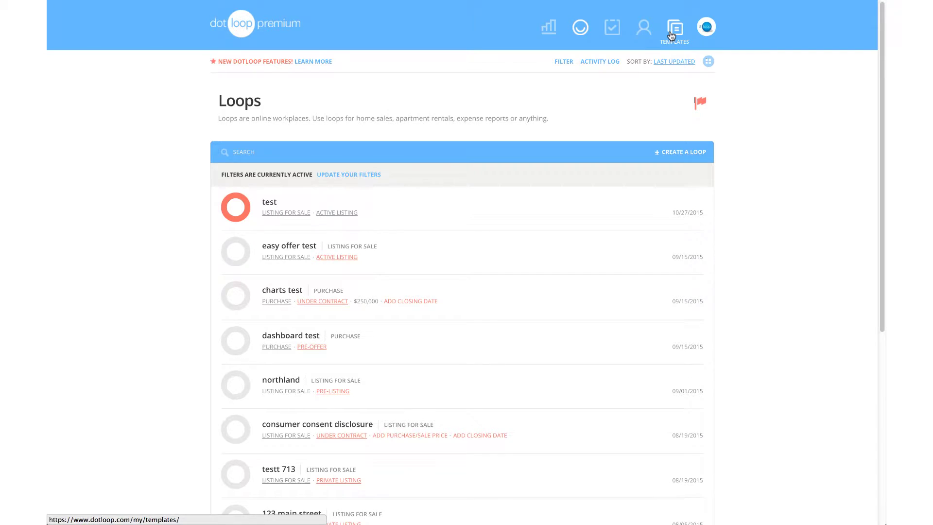
Open the template library and display the Inbox folder with its three dotloop PDFs
left_click(672, 36)
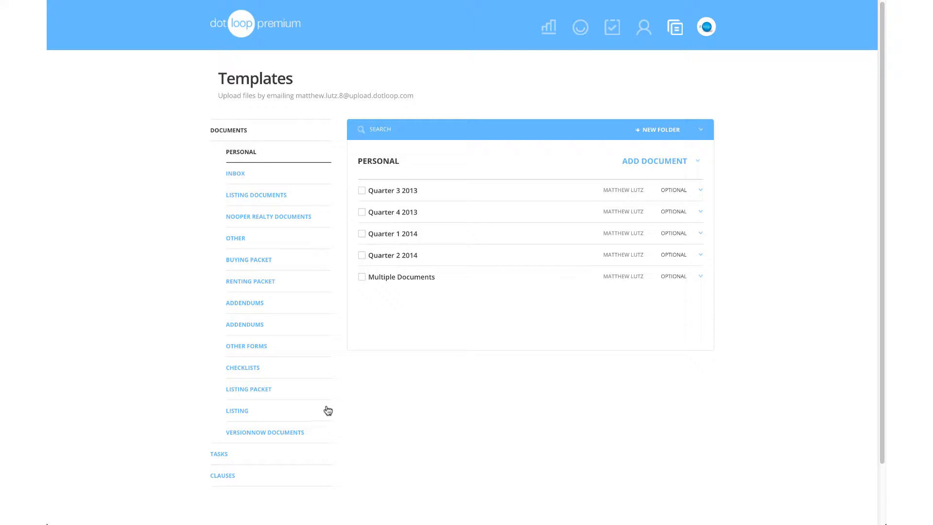
left_click(285, 175)
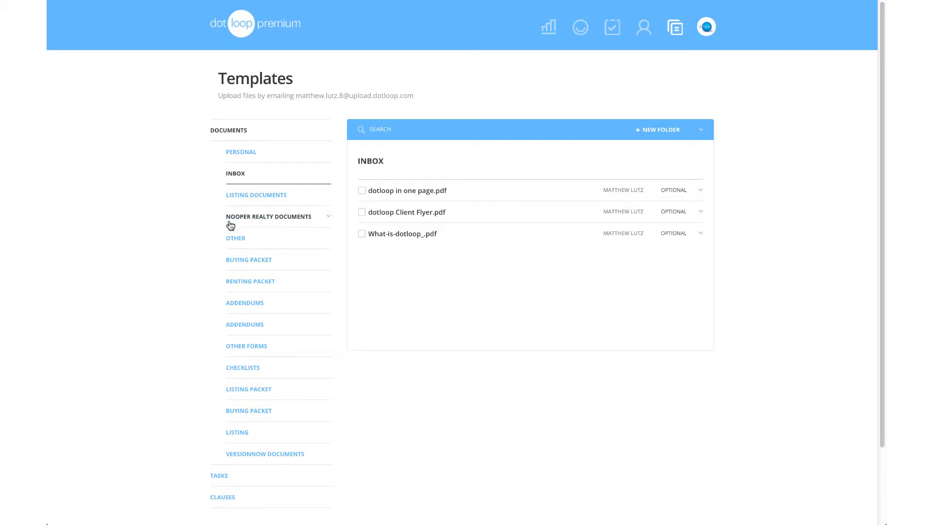
Open the Real Estate Sales Agreement template from the Nooper Realty Documents folder
left_click(236, 222)
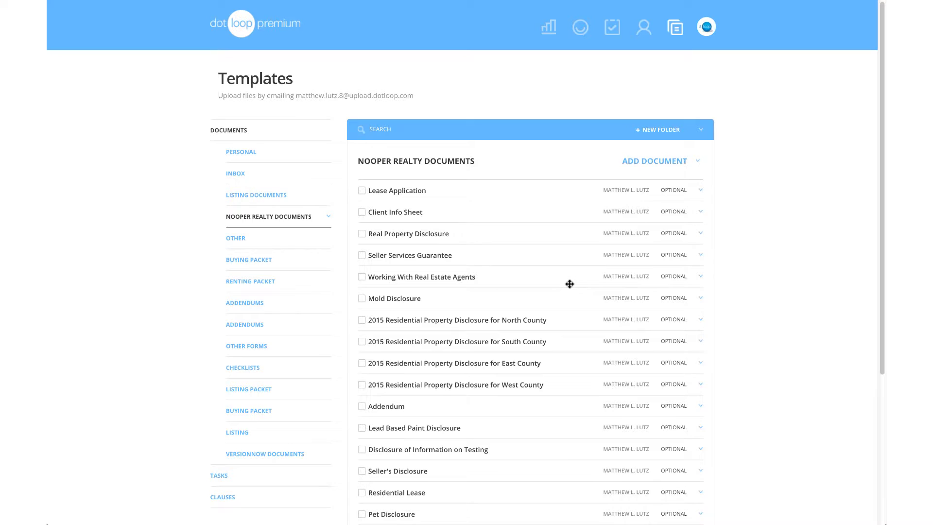
scroll(569, 284, "down", 2)
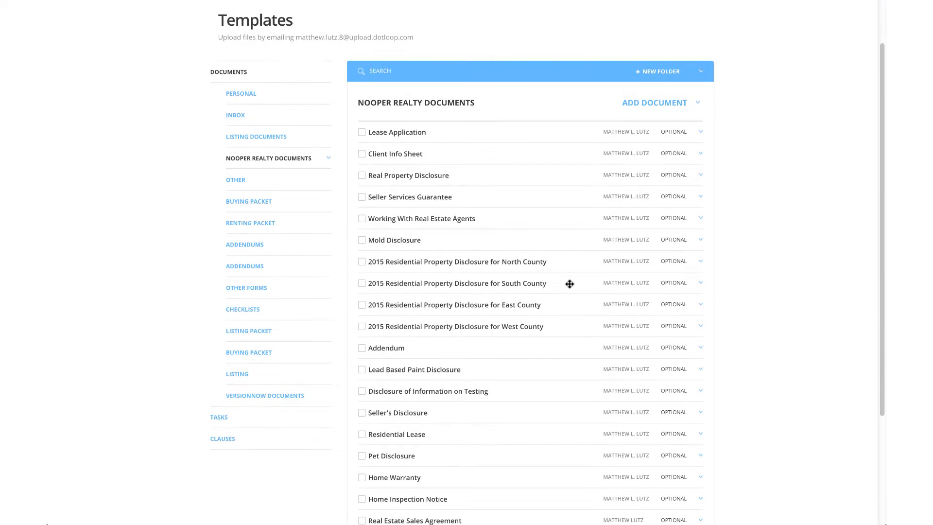
scroll(570, 284, "down", 1)
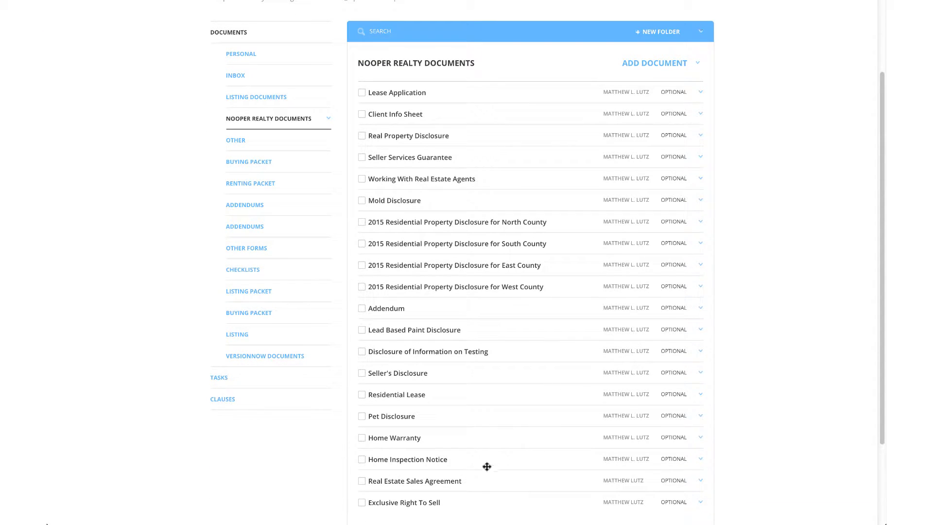
left_click(453, 481)
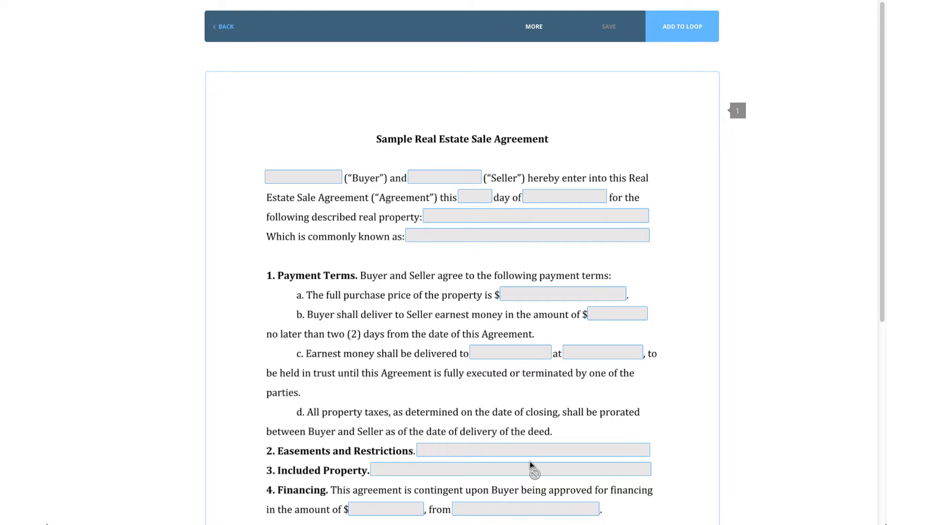
Inspect the described real property, commonly known as, purchase price and first Buyer name fields
left_click(482, 221)
left_click(480, 234)
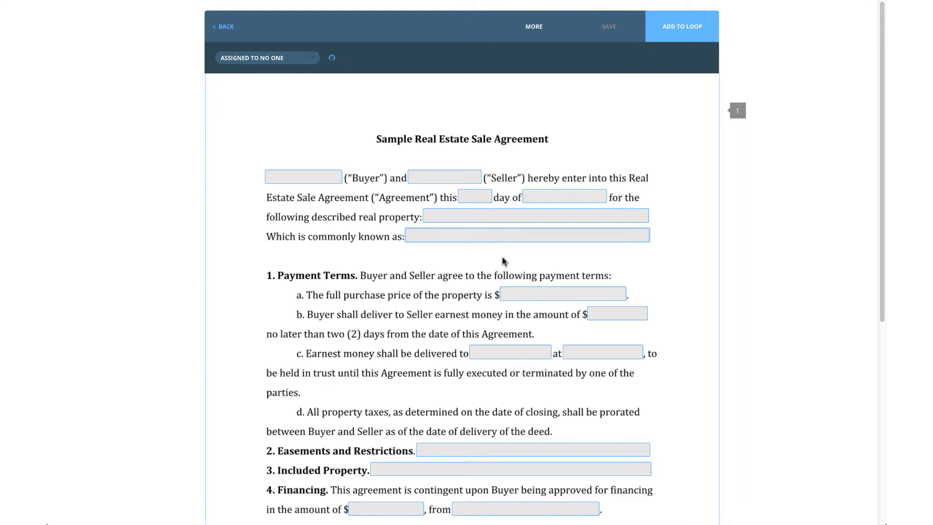
left_click(527, 294)
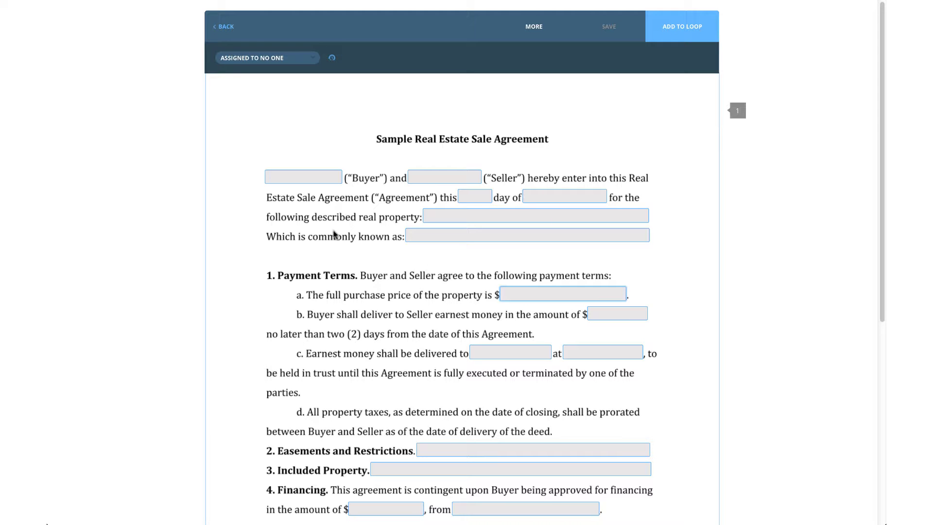
left_click(322, 177)
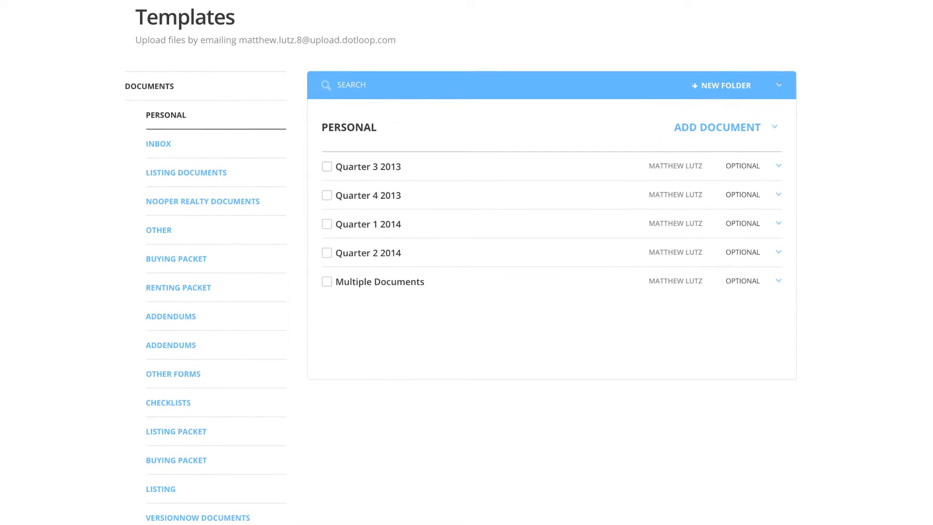
Create a new template folder named 'Buying Documents'
left_click(700, 90)
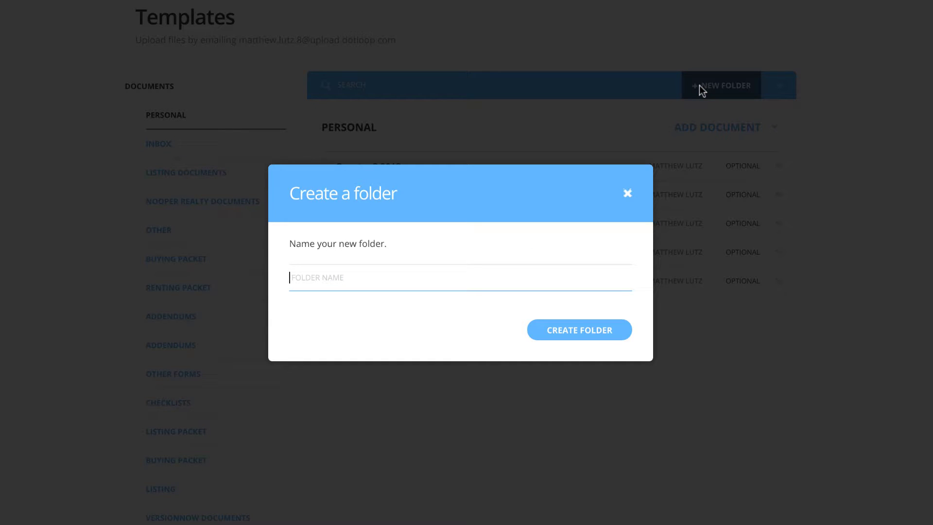
type("Buying Documents")
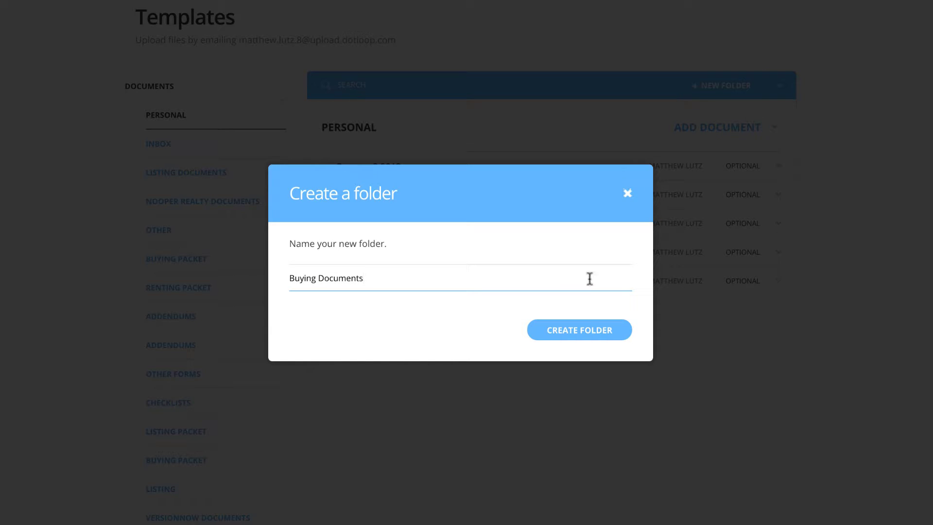
left_click(580, 339)
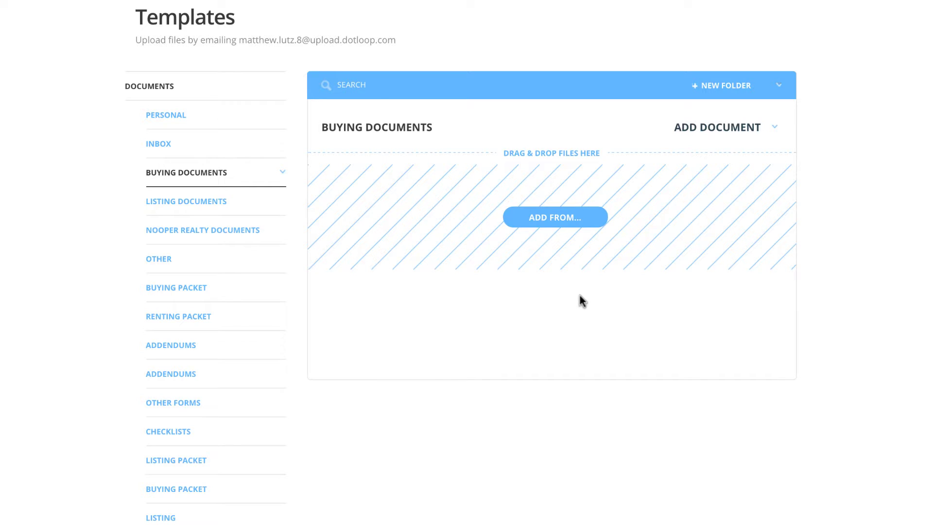
Add Lease Application, Client Info Sheet and Real Property Disclosure from Nooper Realty templates
left_click(564, 231)
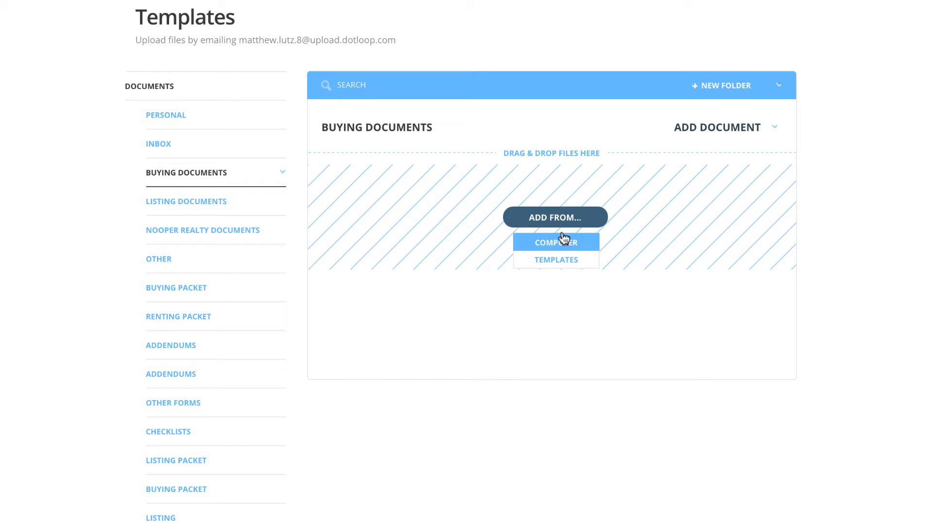
left_click(562, 262)
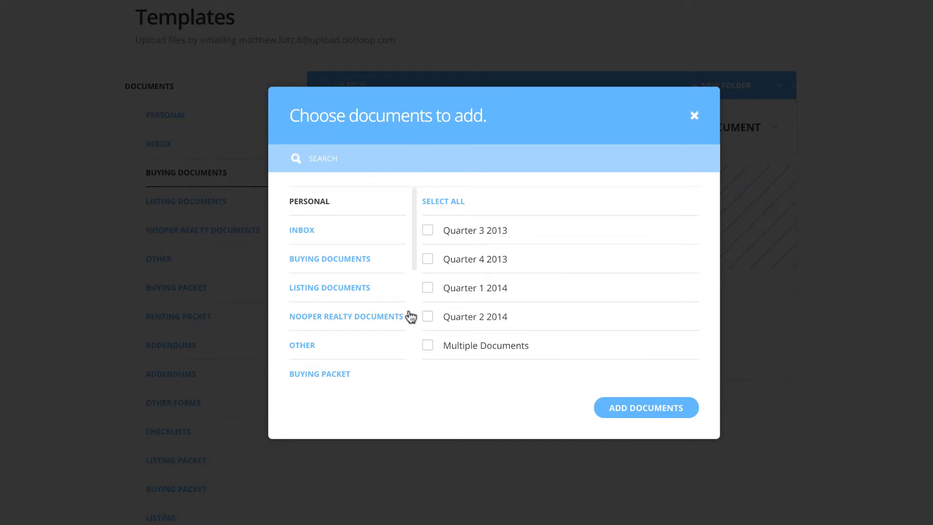
left_click(387, 322)
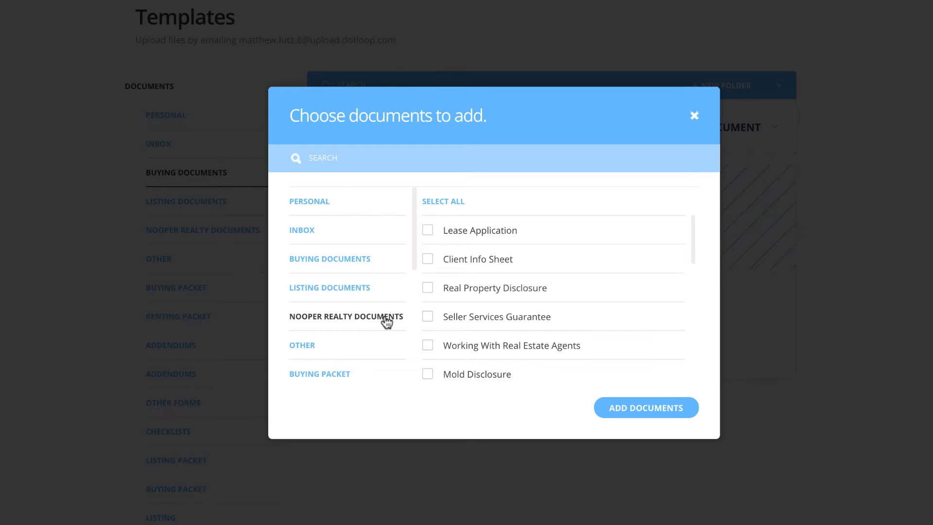
left_click(430, 234)
left_click(429, 264)
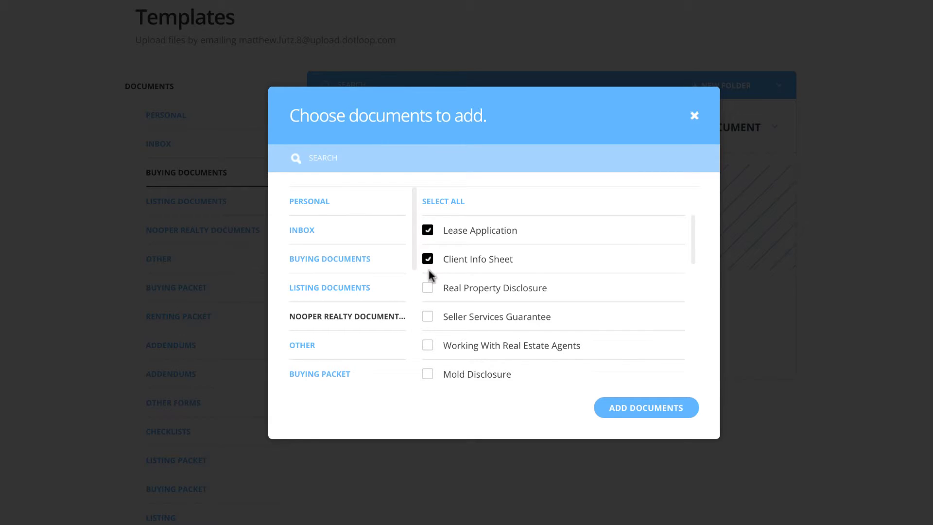
left_click(427, 288)
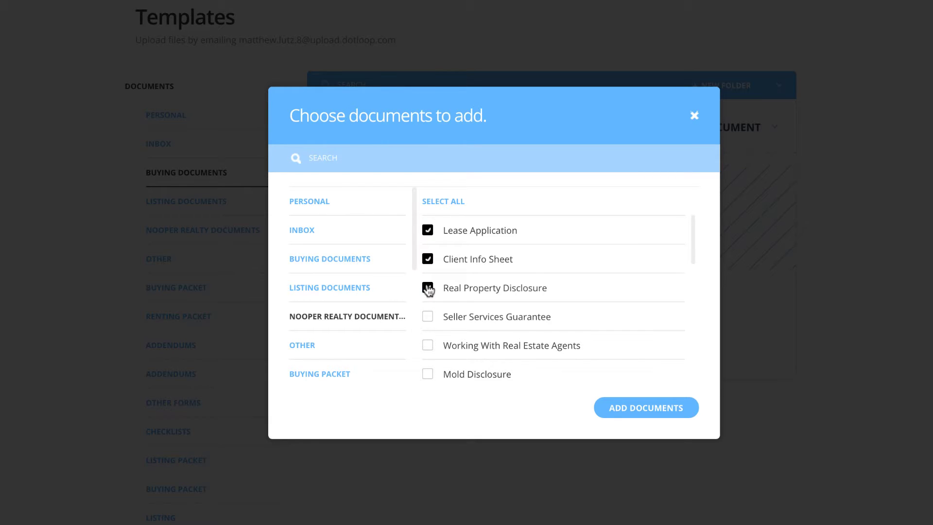
left_click(645, 413)
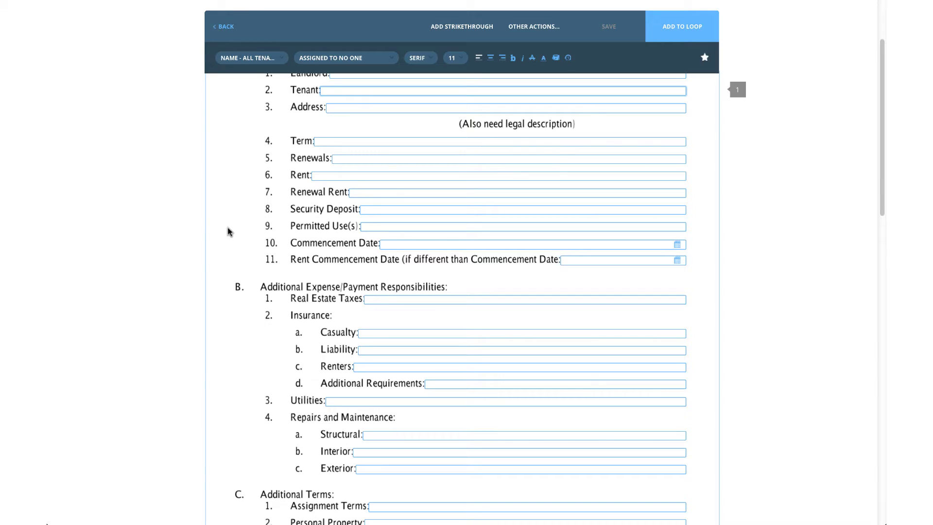
Type the tenants' names into the Lease Application template's Tenant field
type("Joe an")
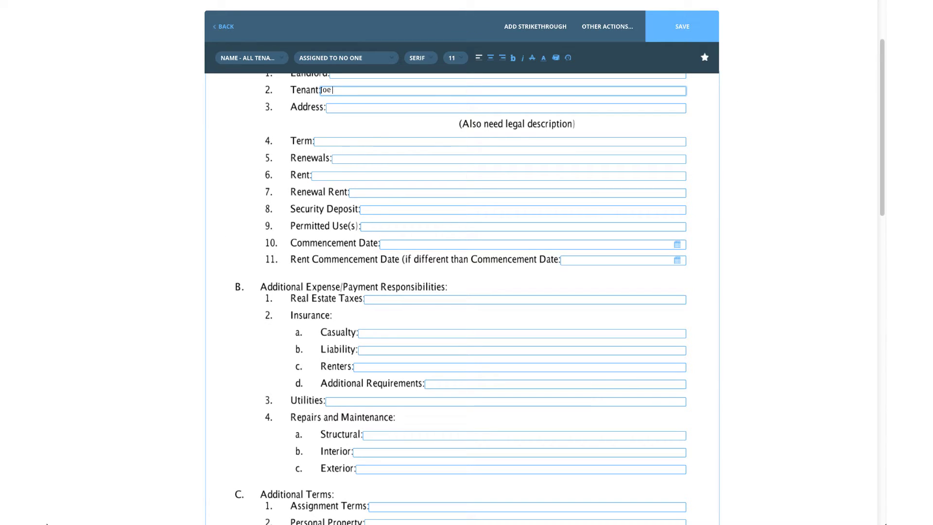
type("d Jane Smith")
Save the pre-filled lease template and open the template picker for the 123 Main Street loop
left_click(677, 39)
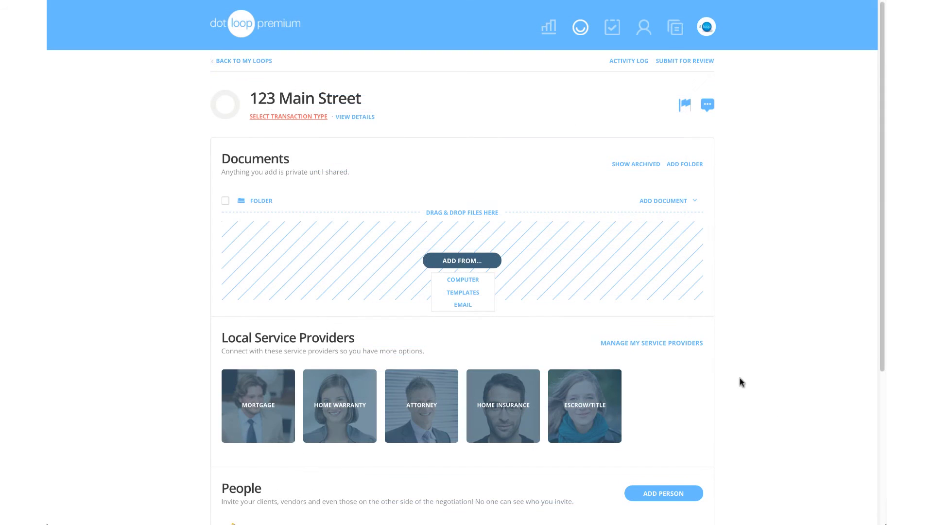
left_click(474, 293)
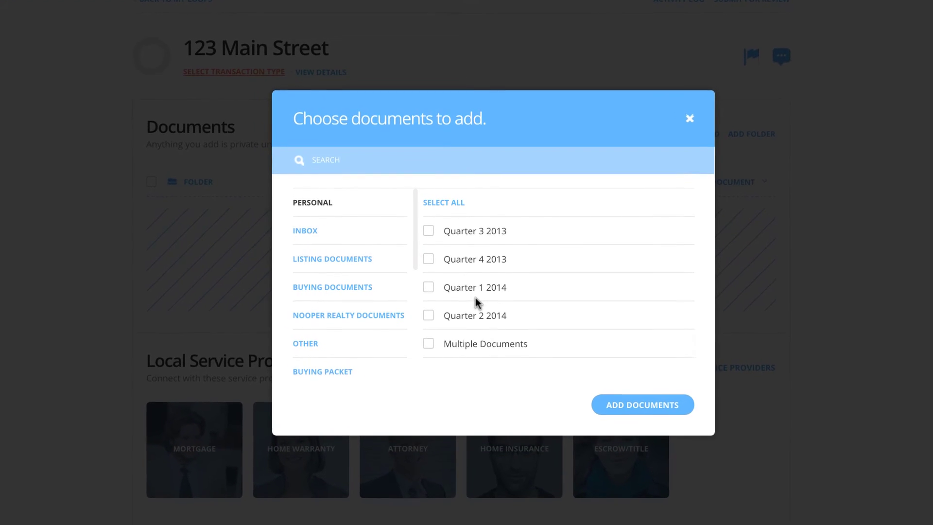
mouse_move(417, 266)
left_mouse_down()
mouse_move(412, 335)
mouse_move(419, 265)
left_mouse_up()
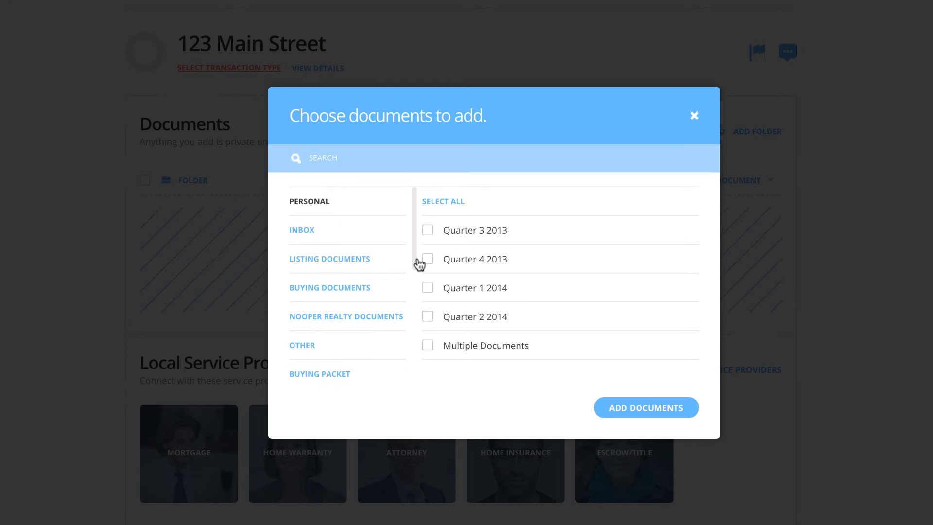
Find the Buying Documents folder in the template picker and select its Lease Application
left_click(387, 321)
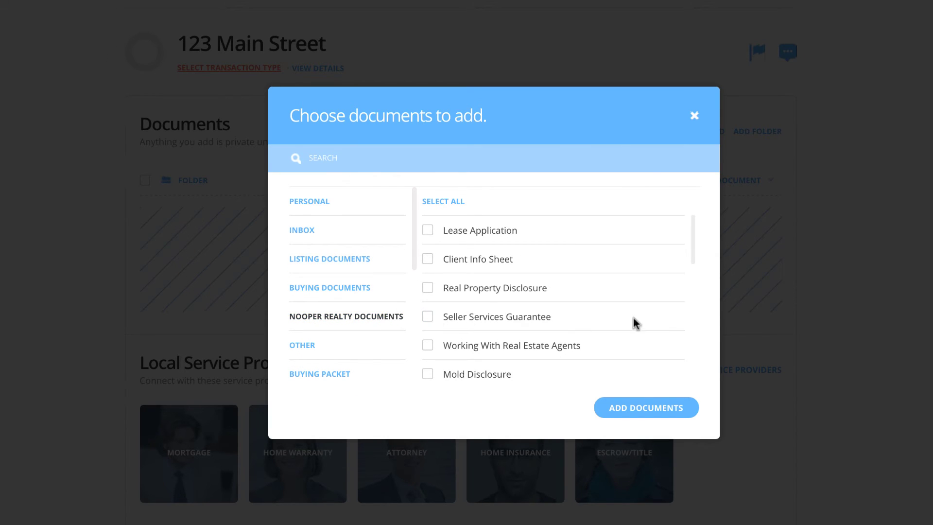
left_click(522, 158)
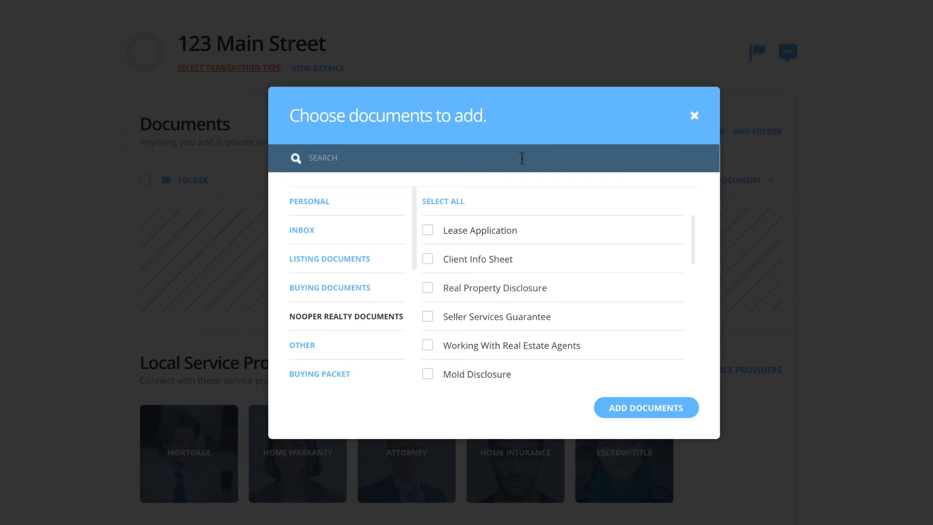
scroll(572, 252, "down", 3)
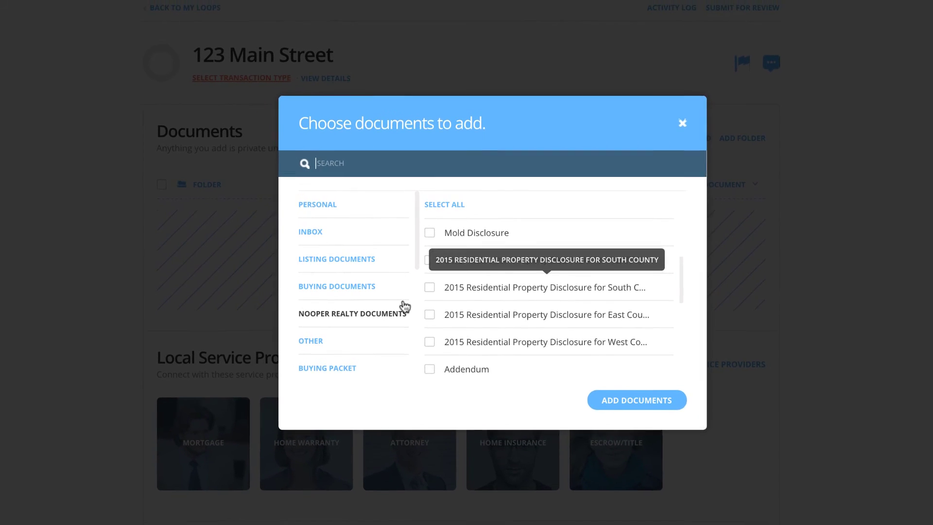
left_click(361, 289)
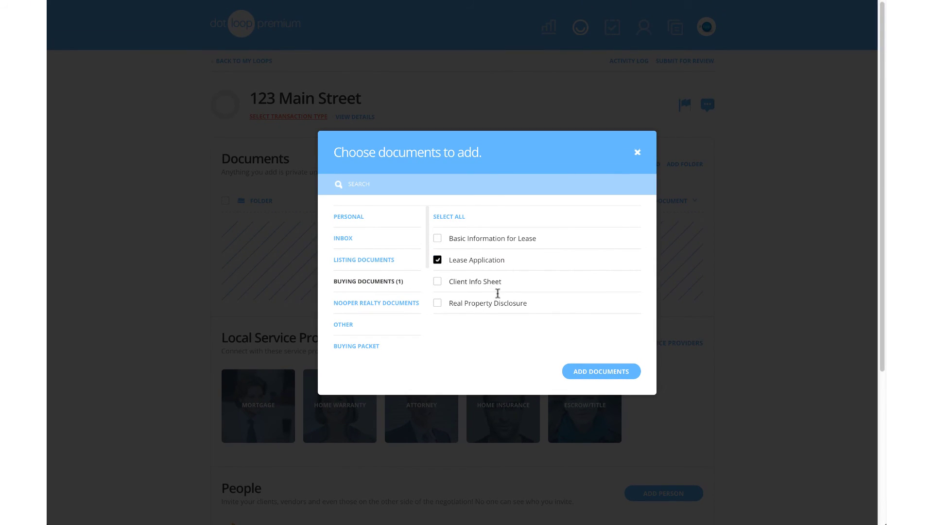
Add the Lease Application to the 123 Main Street loop and open it showing the pre-filled tenants
left_click(589, 369)
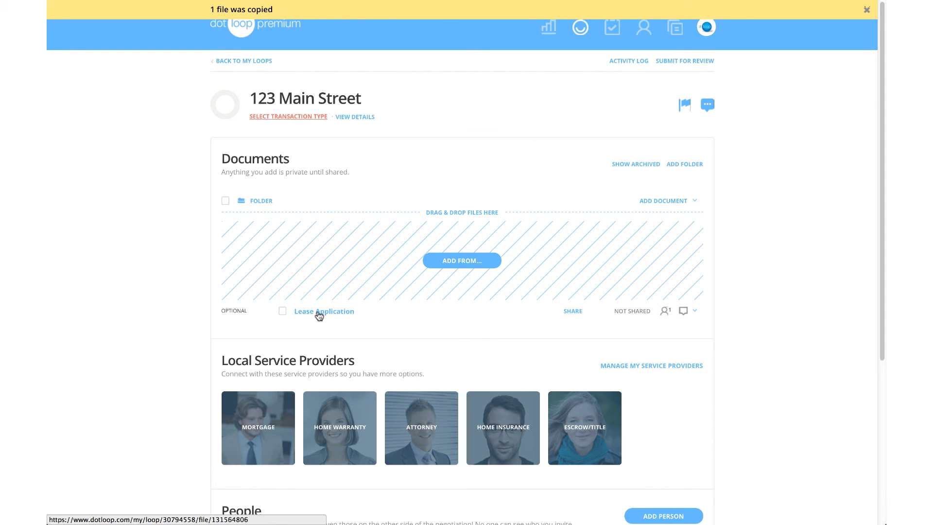
left_click(319, 314)
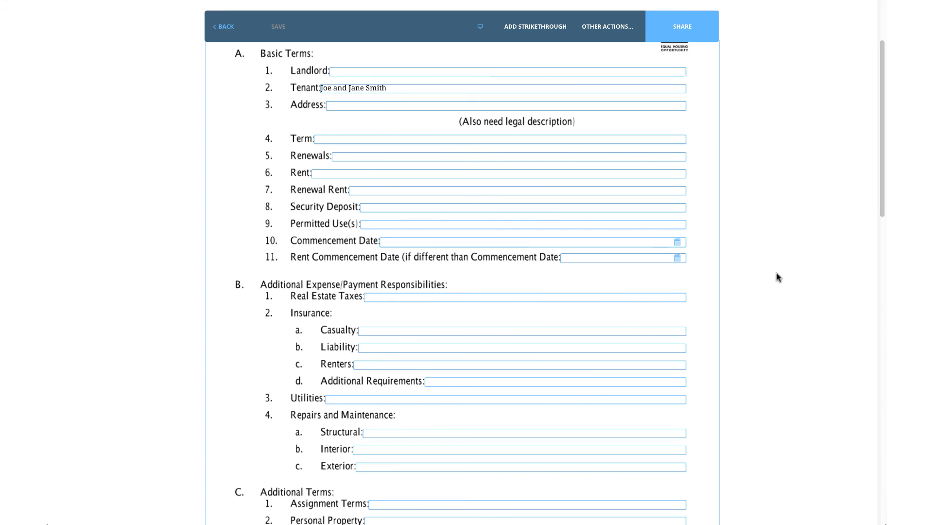